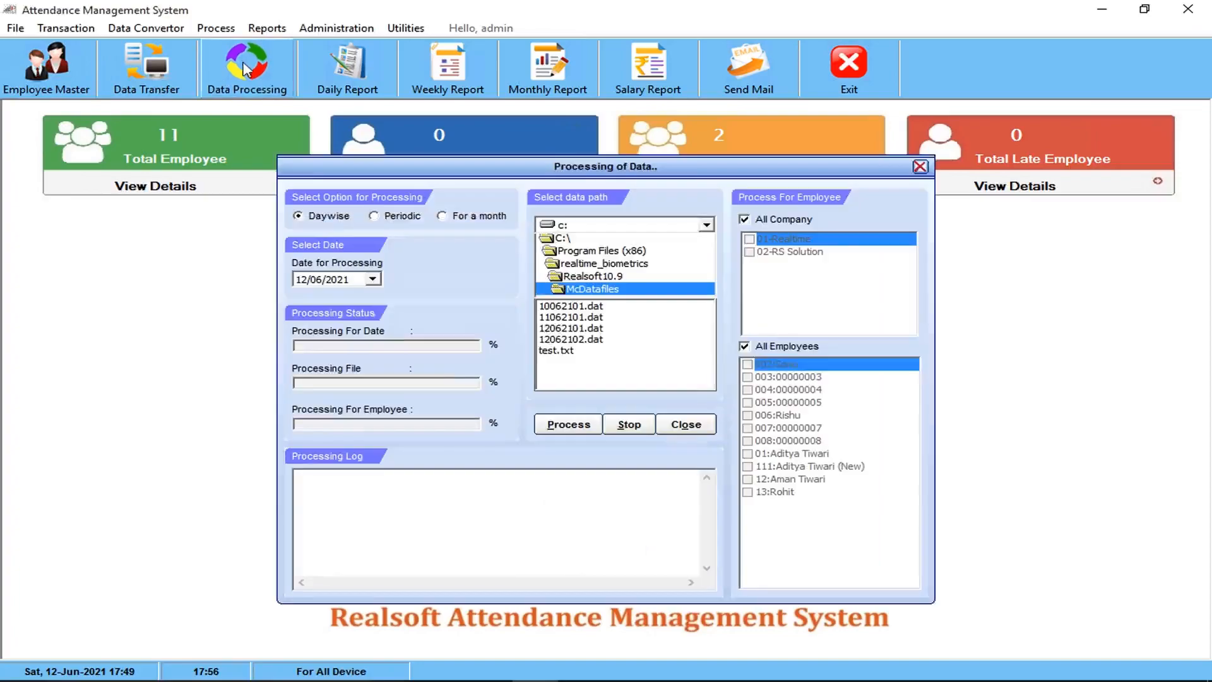
Process the day-wise attendance data for 12/06/2021 for all companies and employees, and close the processing window
left_click(564, 422)
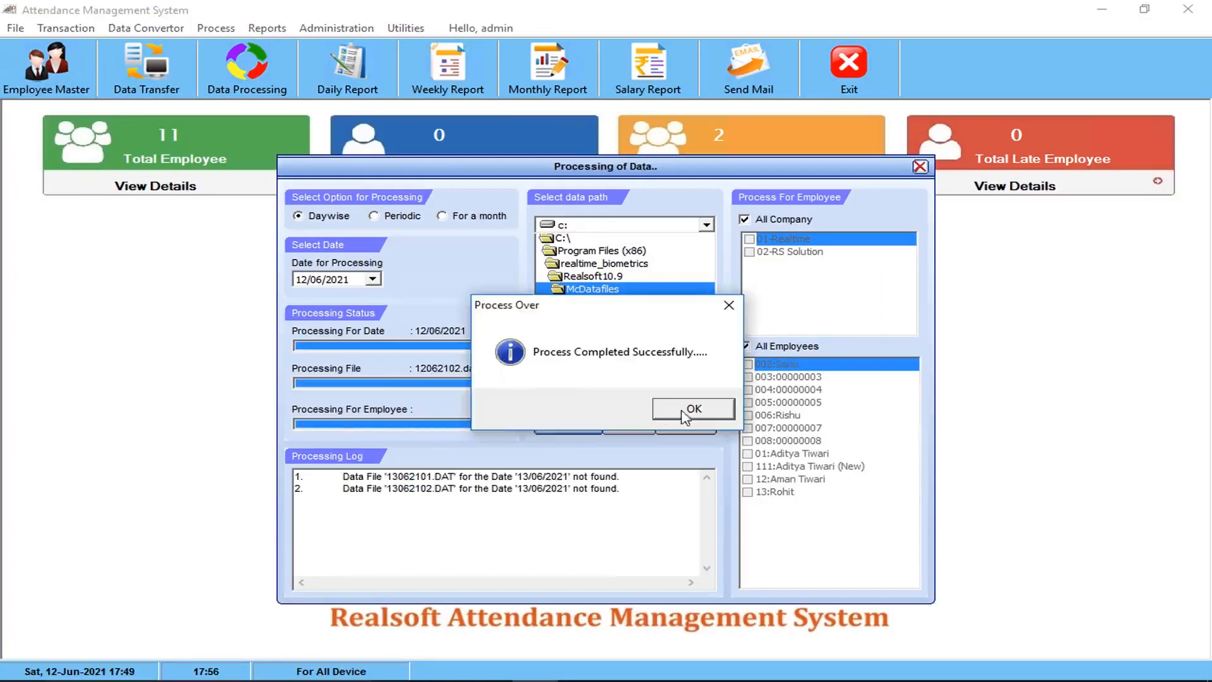
left_click(691, 409)
left_click(697, 424)
Generate the department-wise daily performance report for 12/06/2021, review the employees' attendance, and close it
left_click(379, 62)
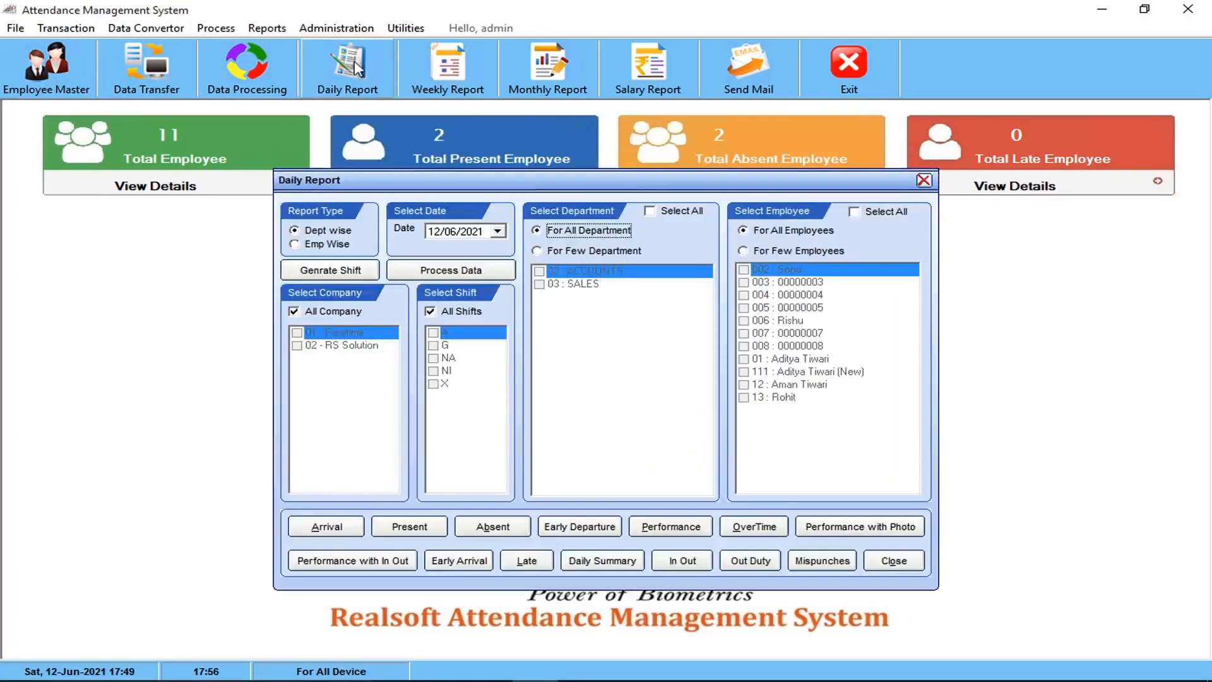
left_click(665, 528)
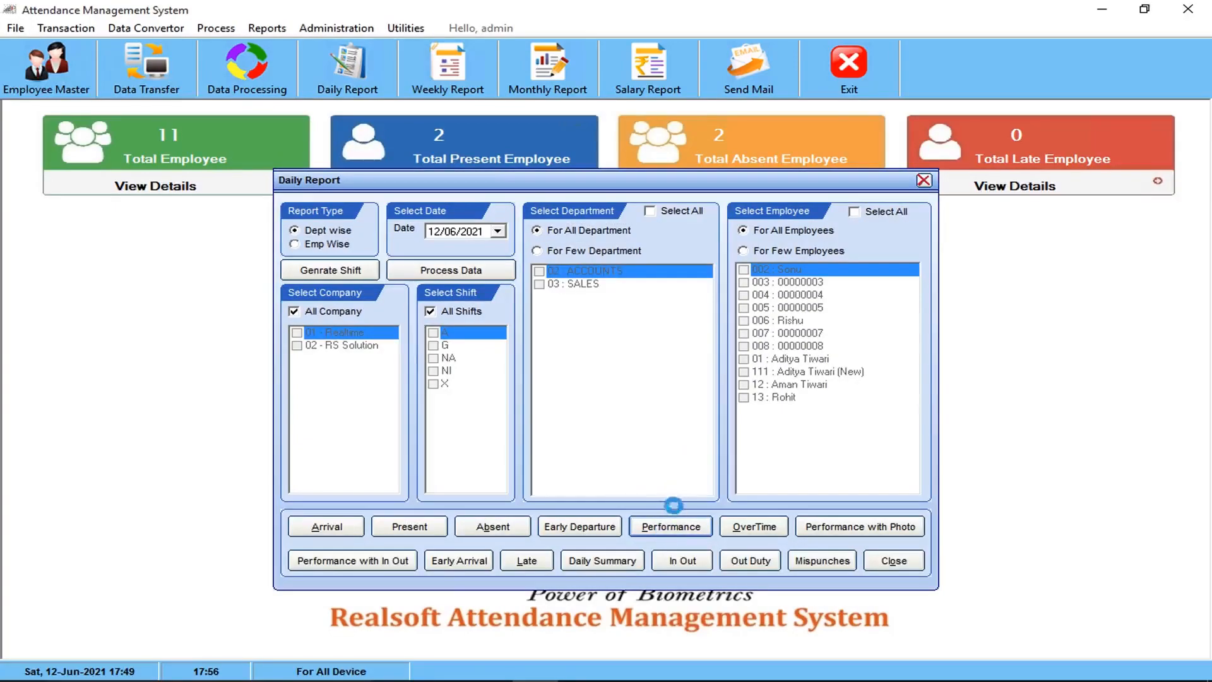
left_click(685, 502)
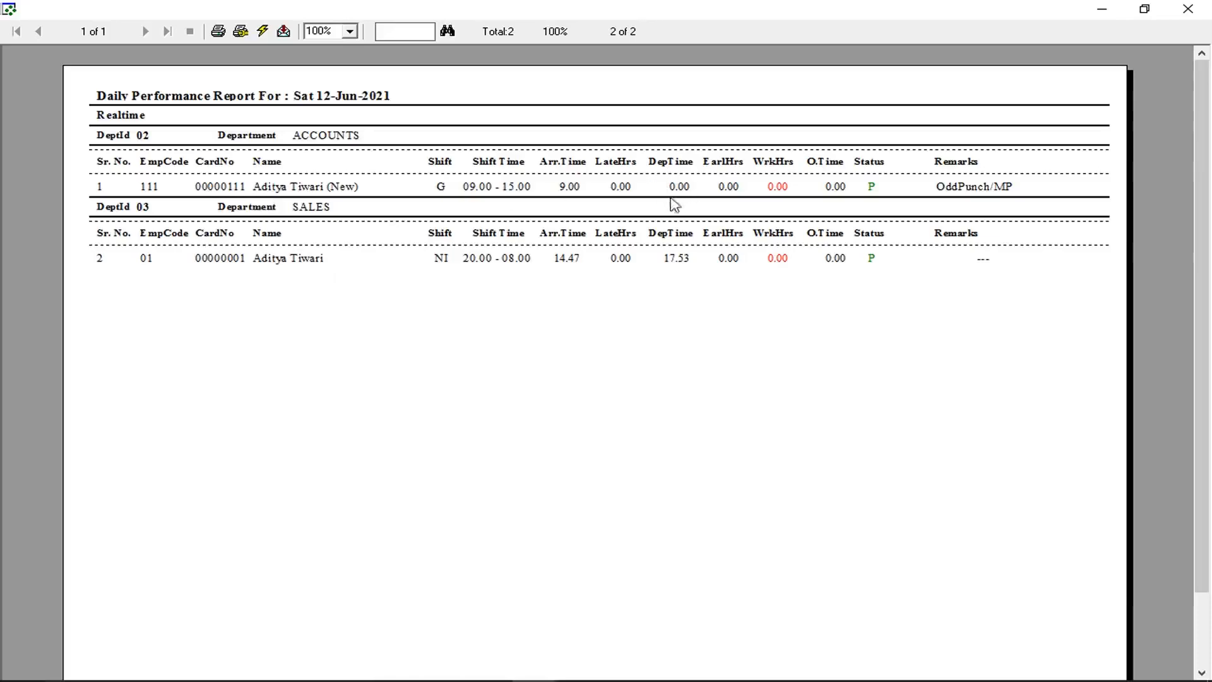
left_click(1188, 11)
left_click(923, 181)
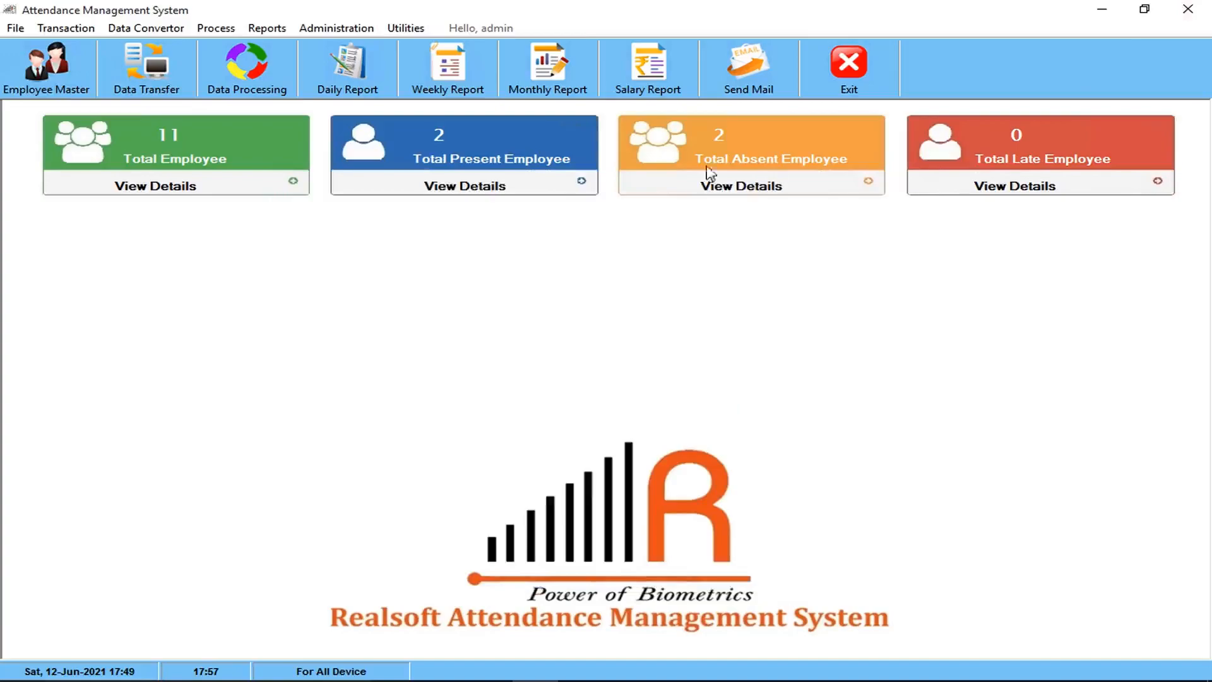
Connect to machine 02 and download its punch data for 12/06/2021, checking the latest punches before closing the transfer window
left_click(146, 67)
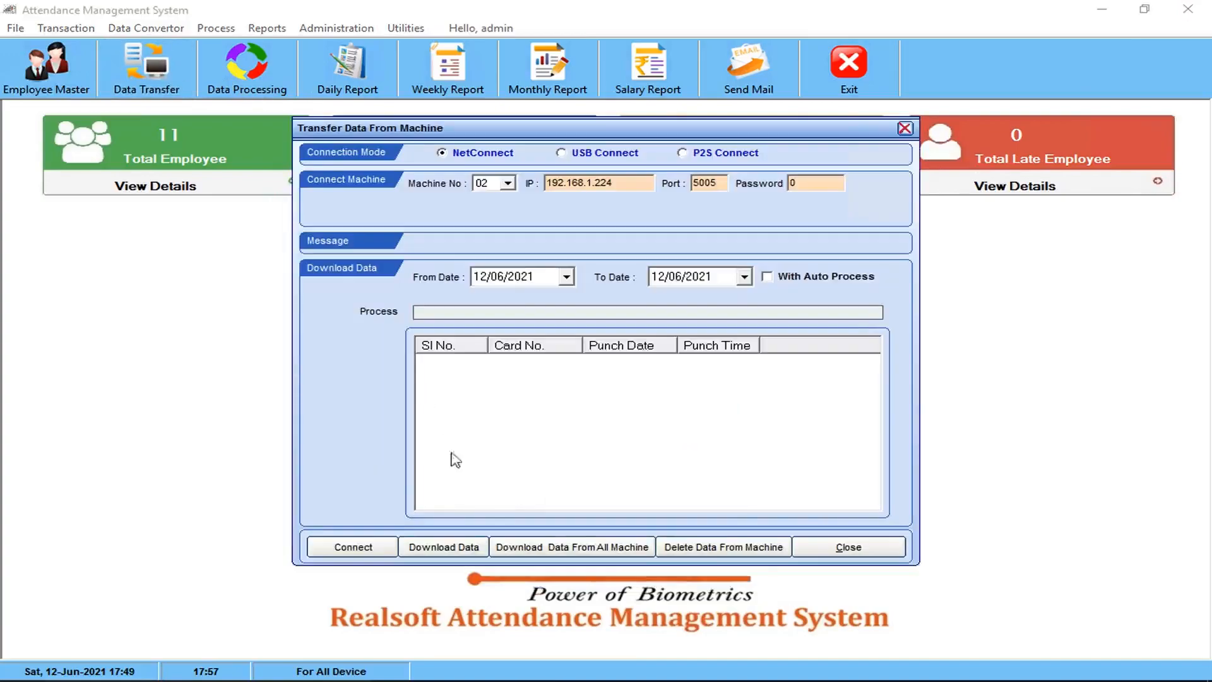
left_click(366, 544)
left_click(456, 549)
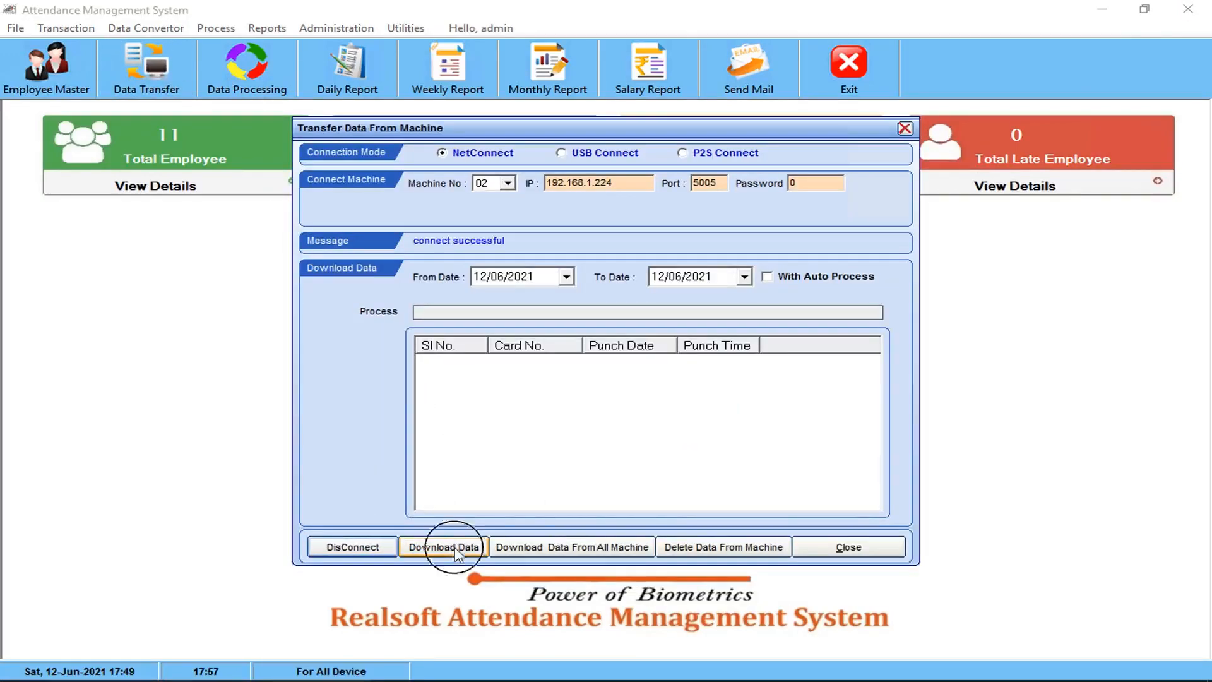
left_click_drag(872, 365, 872, 499)
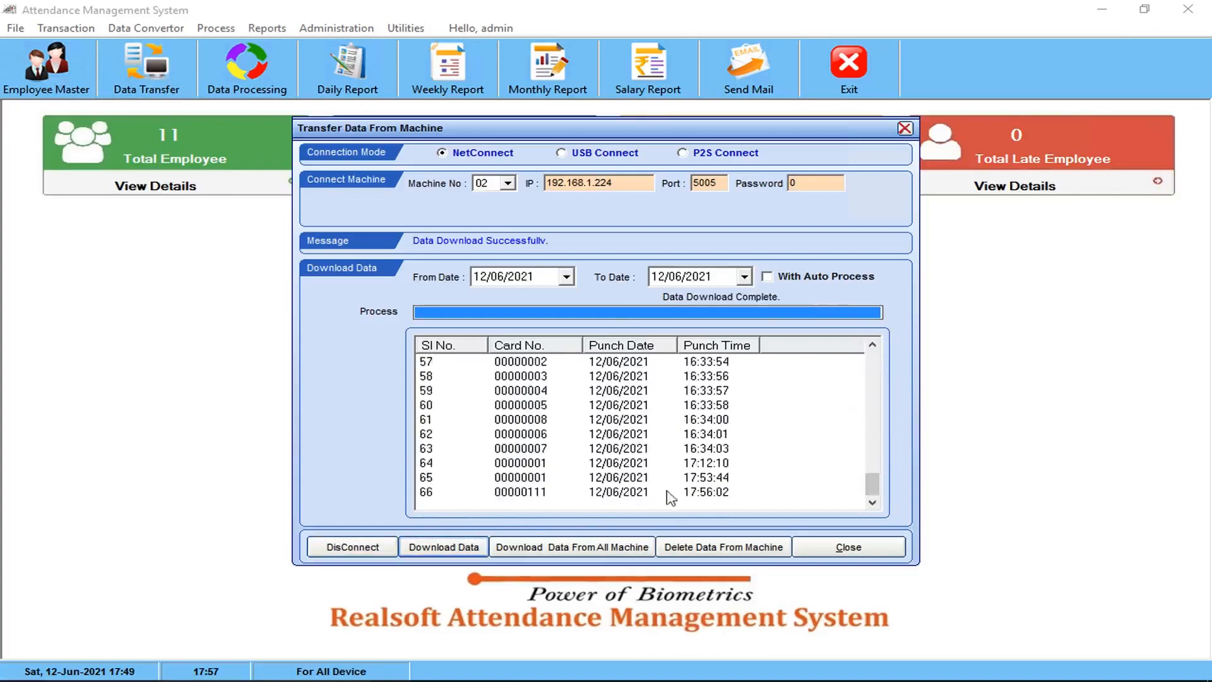
left_click(696, 497)
left_click(706, 494)
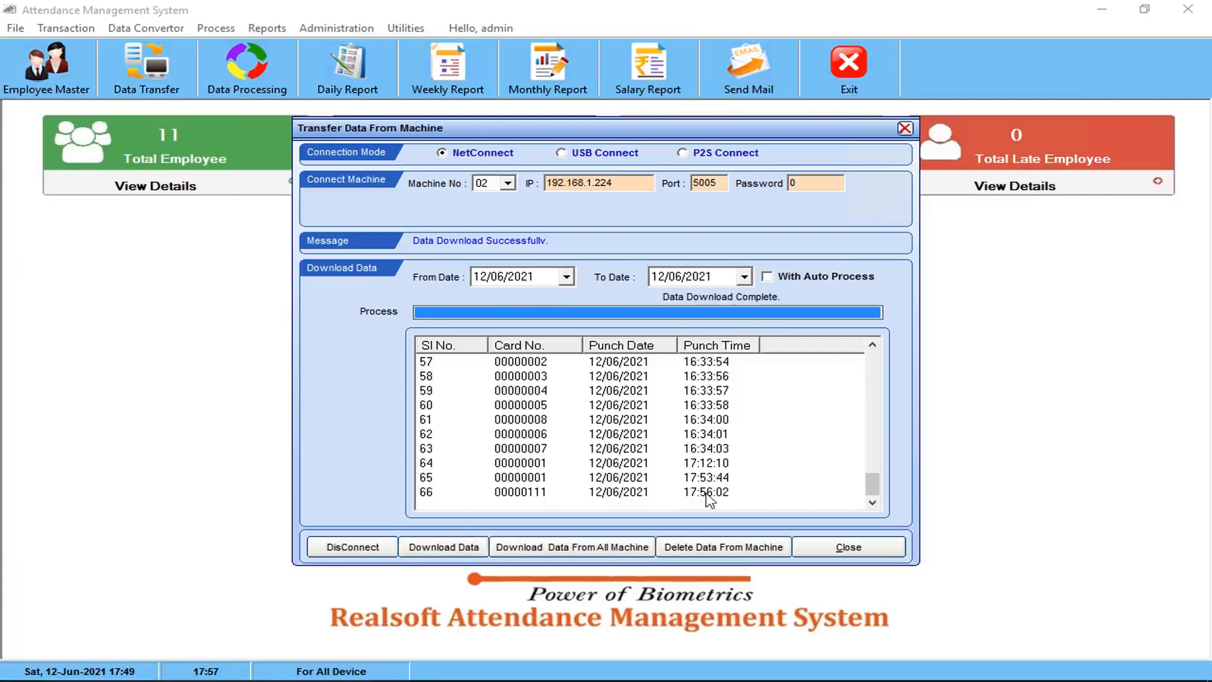
left_click(844, 549)
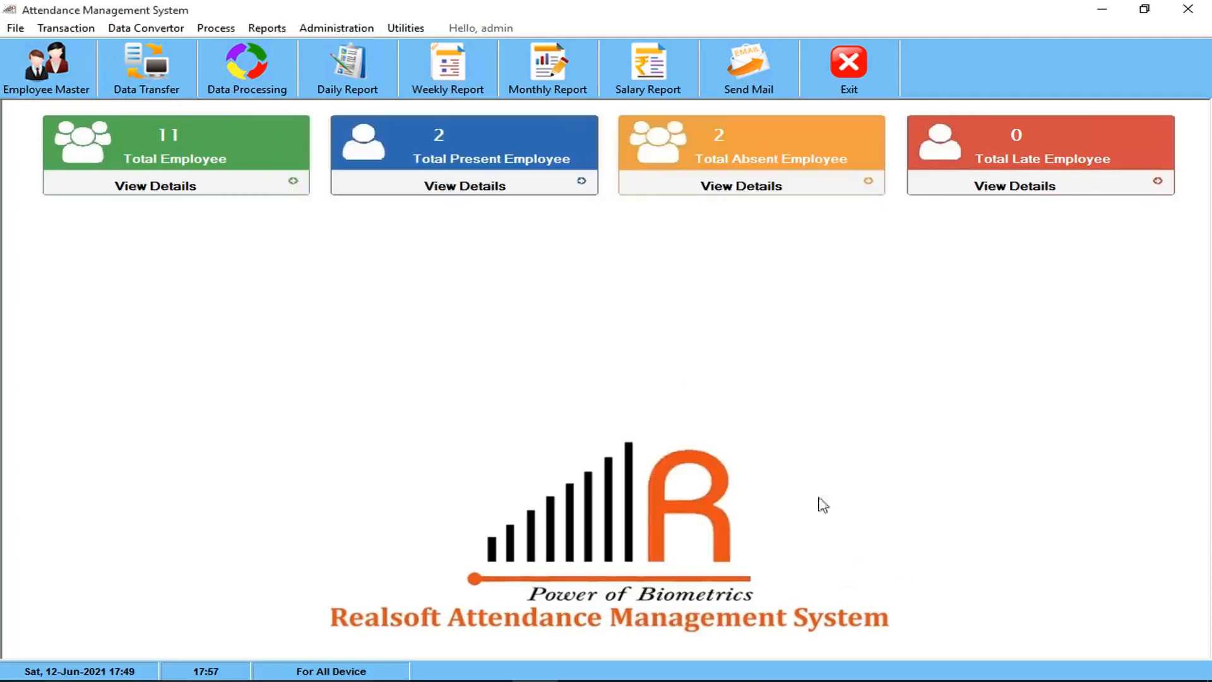
Check the daily performance report for 12/06/2021 again after the data download, and close it
left_click(347, 71)
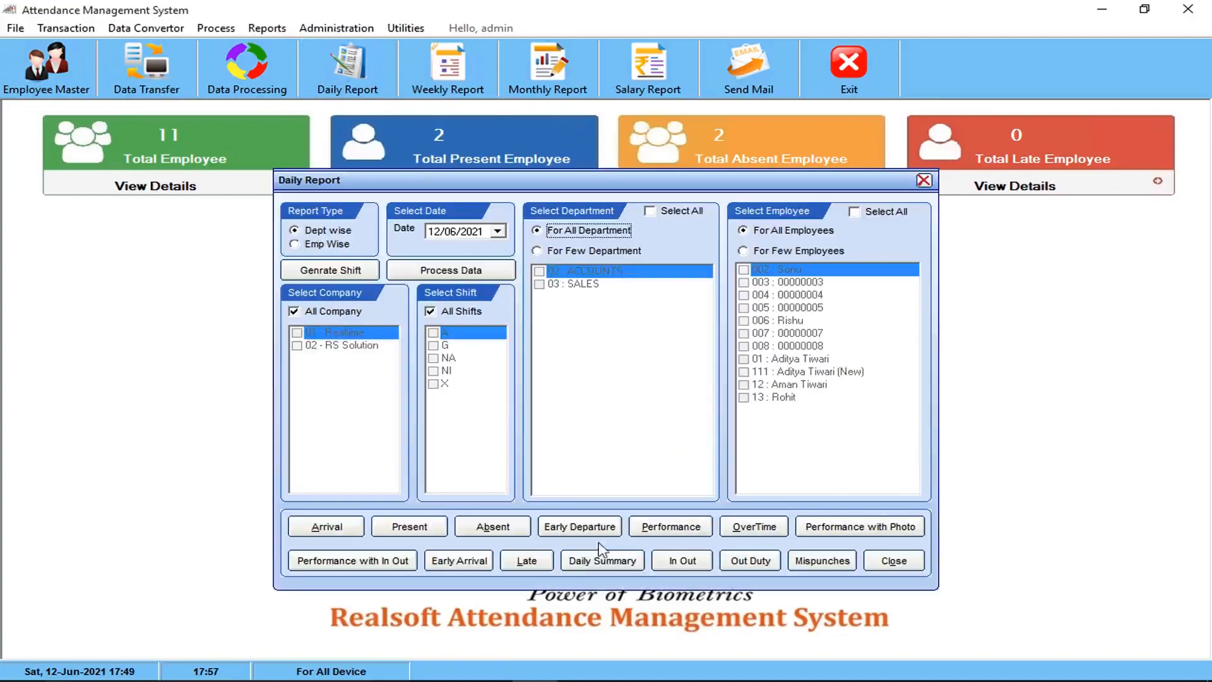
left_click(692, 528)
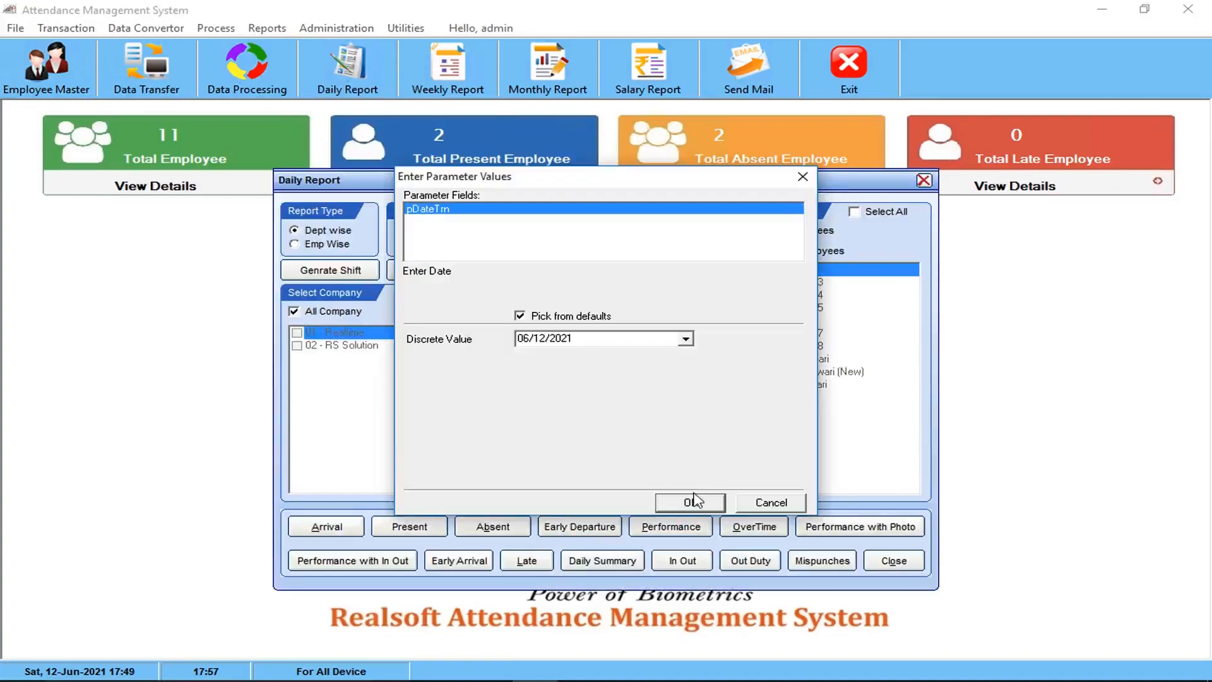
left_click(691, 502)
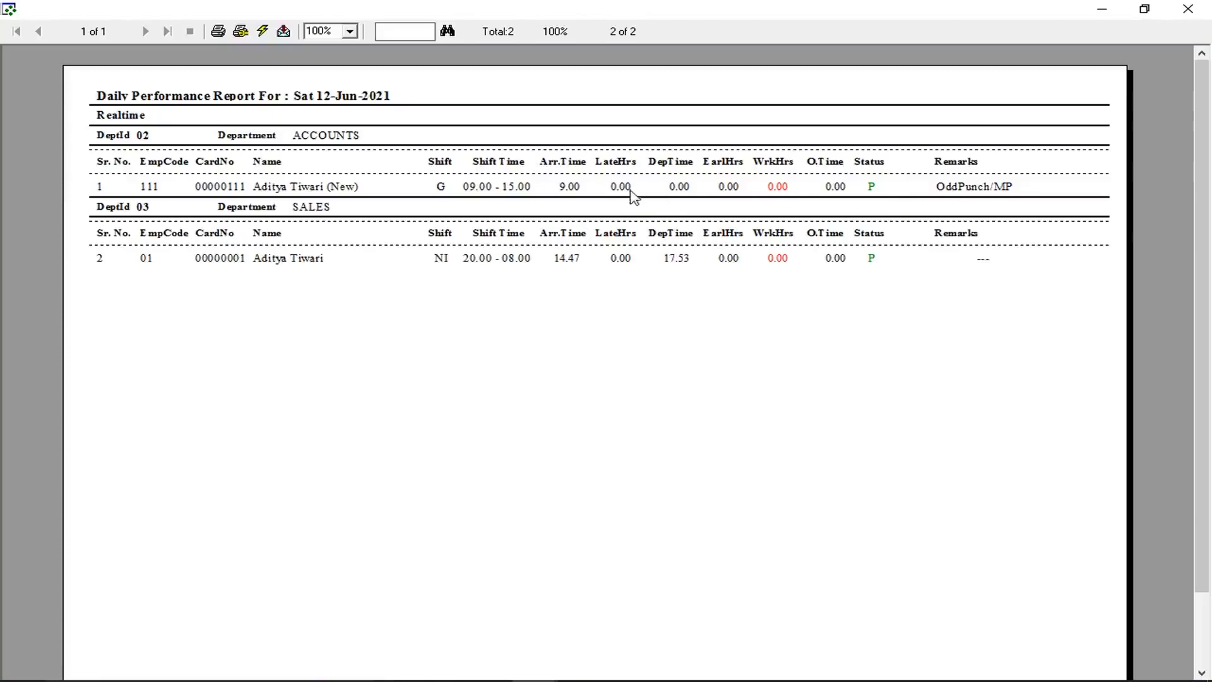
left_click(1188, 9)
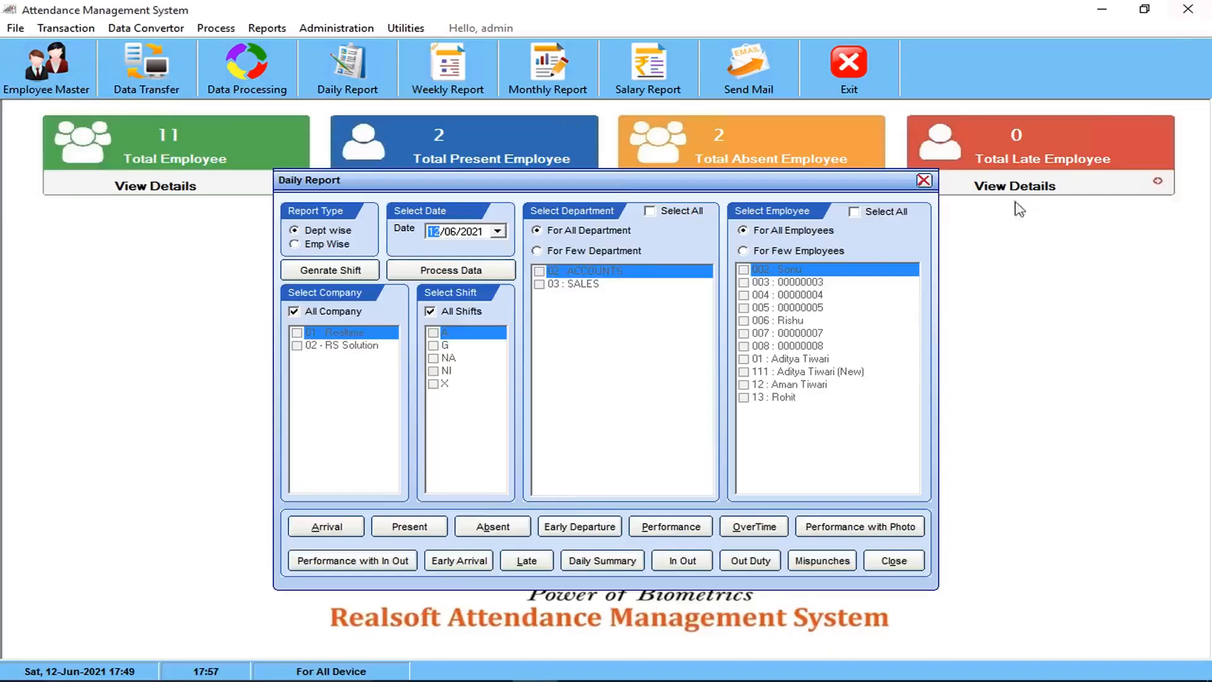
left_click(925, 183)
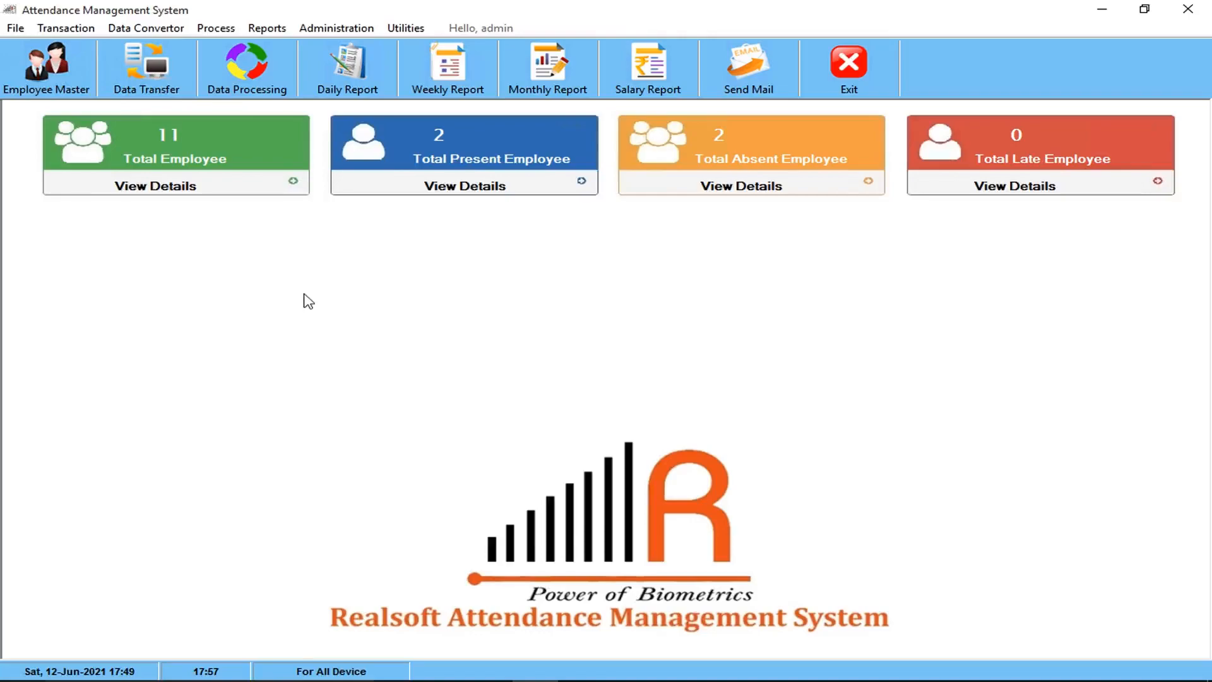
Open shift G for editing in the Shift Master
left_click(14, 29)
left_click(57, 148)
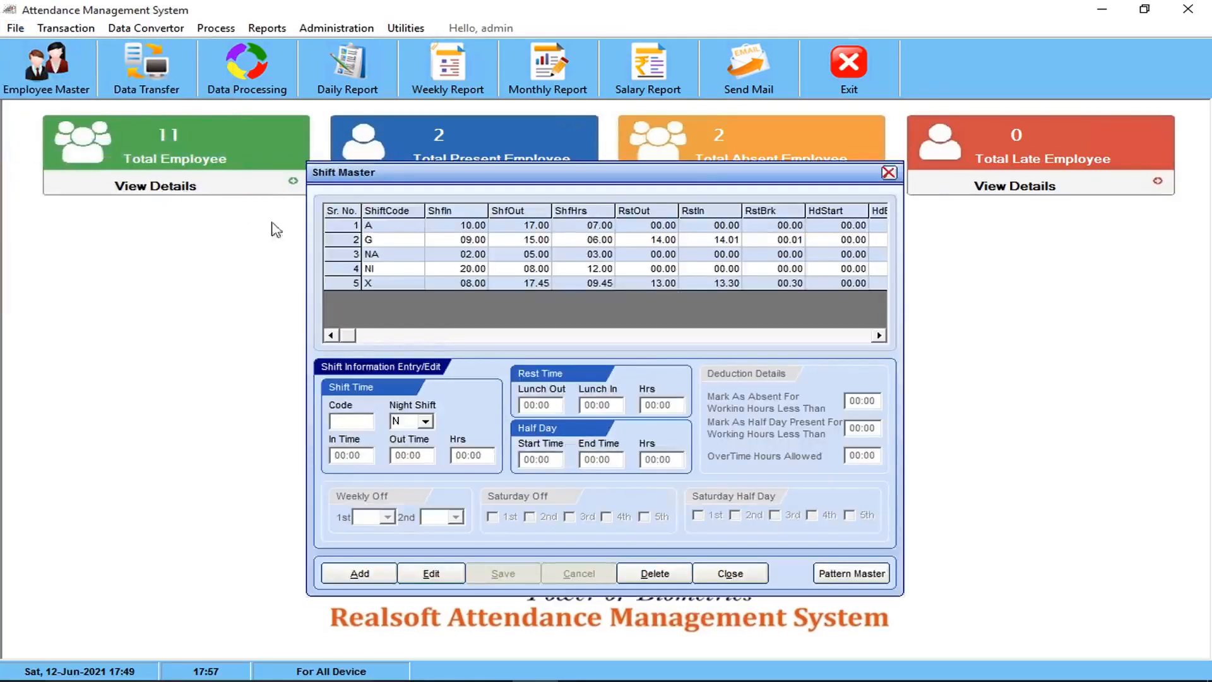
left_click(351, 240)
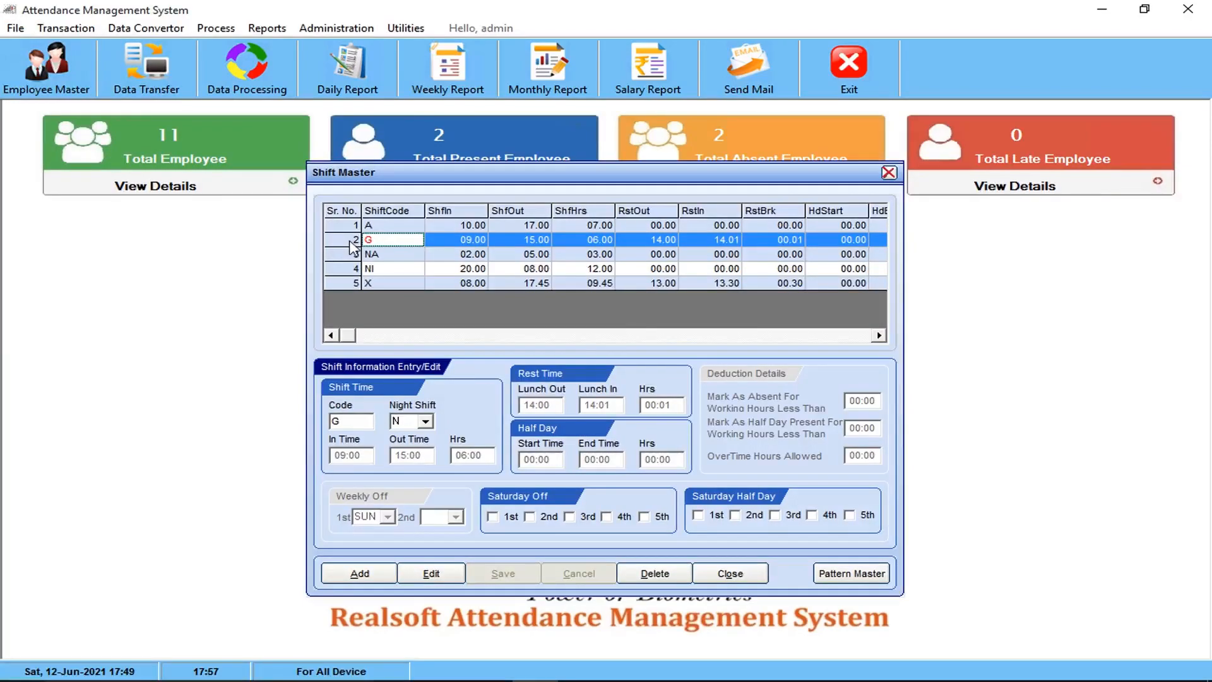
left_click(434, 576)
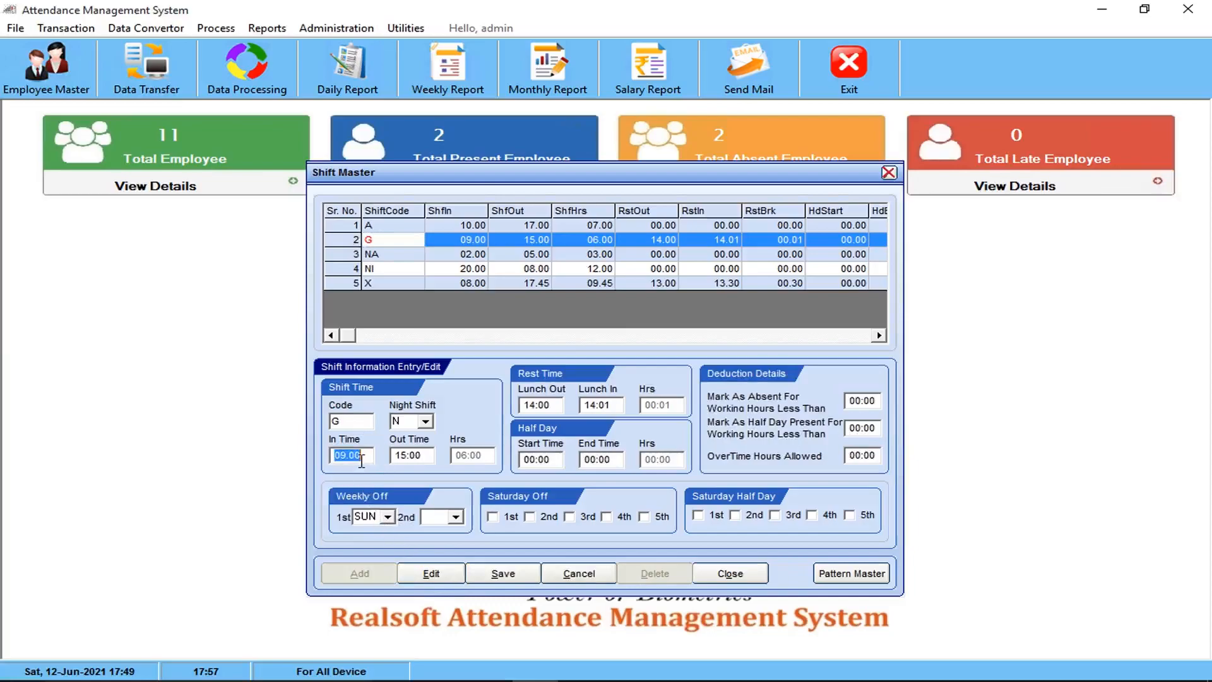
Examine shift G's in time and out time against its allowed overtime hours setting
left_click(420, 458)
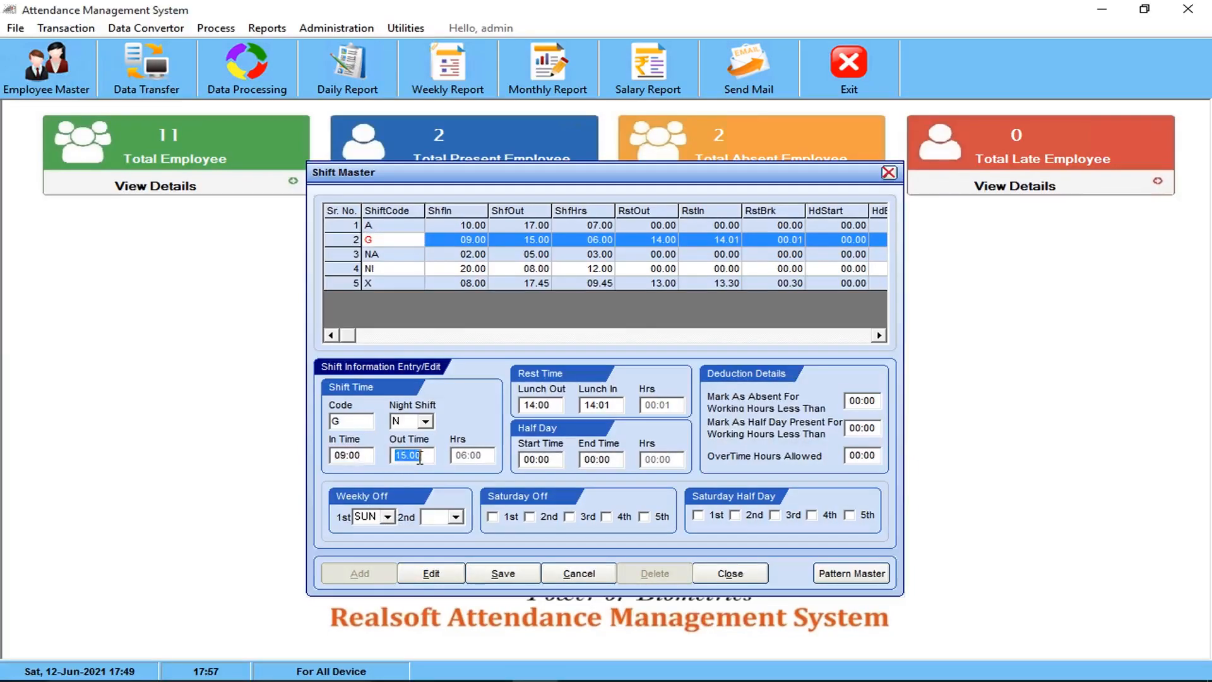
left_click(877, 456)
left_click(430, 455)
double_click(410, 455)
left_click(863, 455)
left_click(421, 456)
left_click(871, 455)
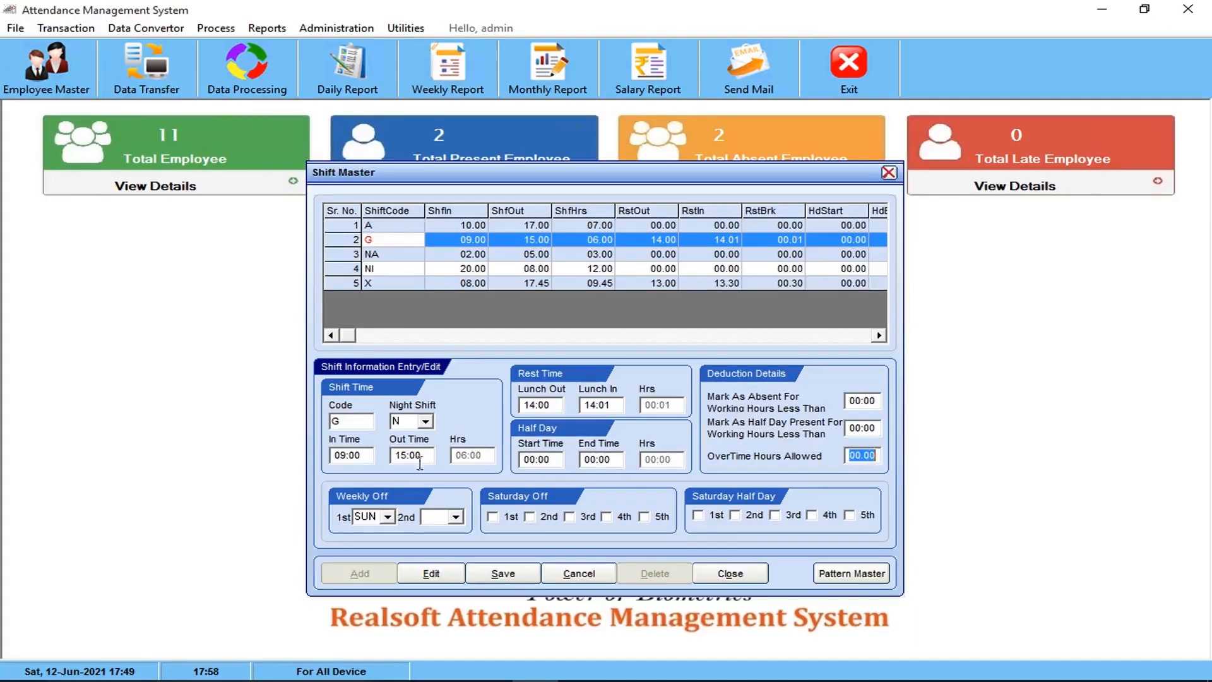
left_click(350, 455)
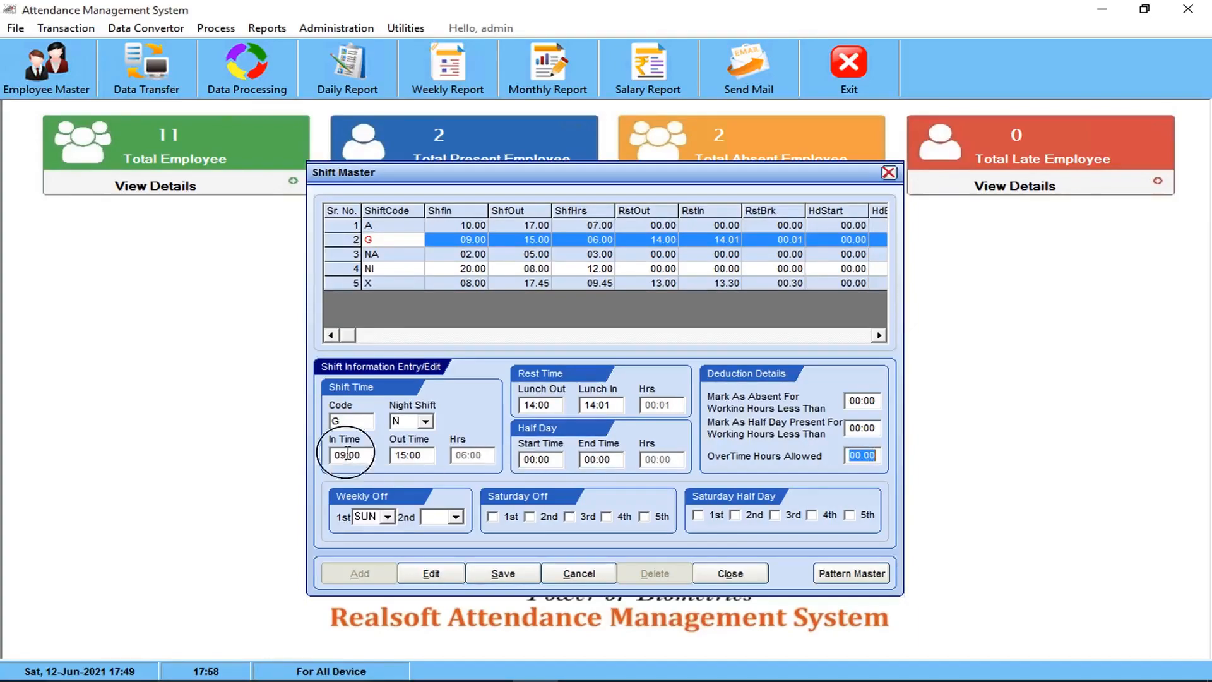
left_click(862, 455)
left_click(406, 455)
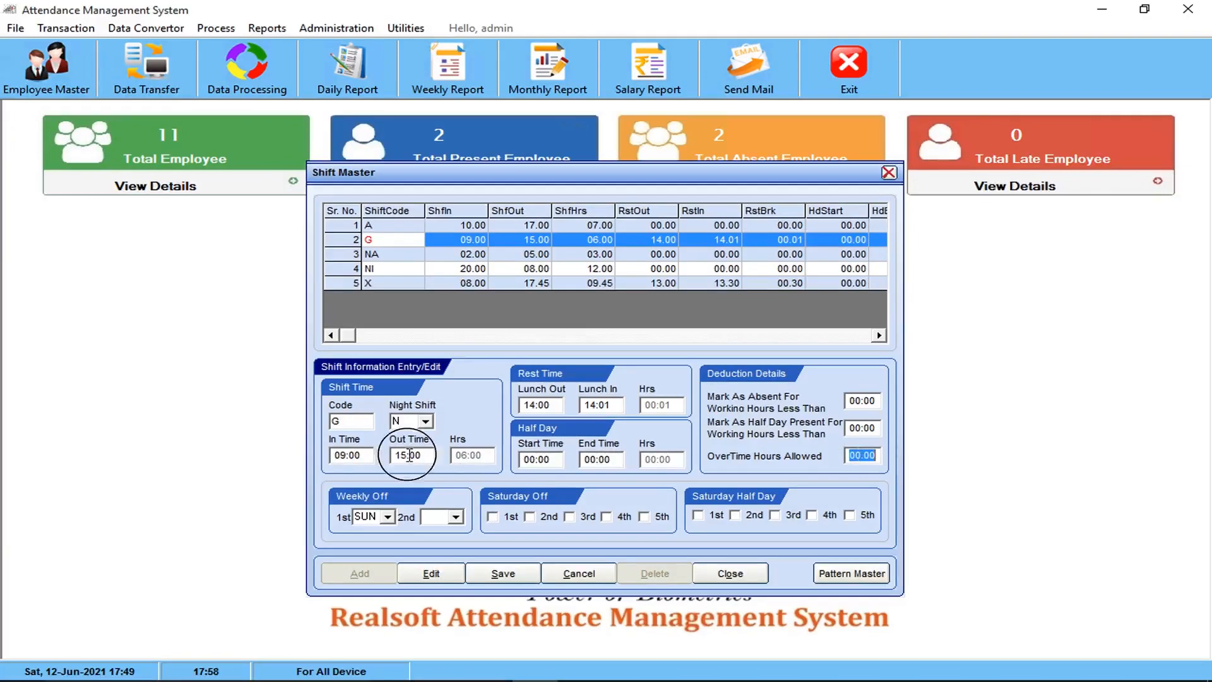
Set shift G's allowed overtime hours to 04:00, save the updated record, and close the Shift Master
left_click(855, 452)
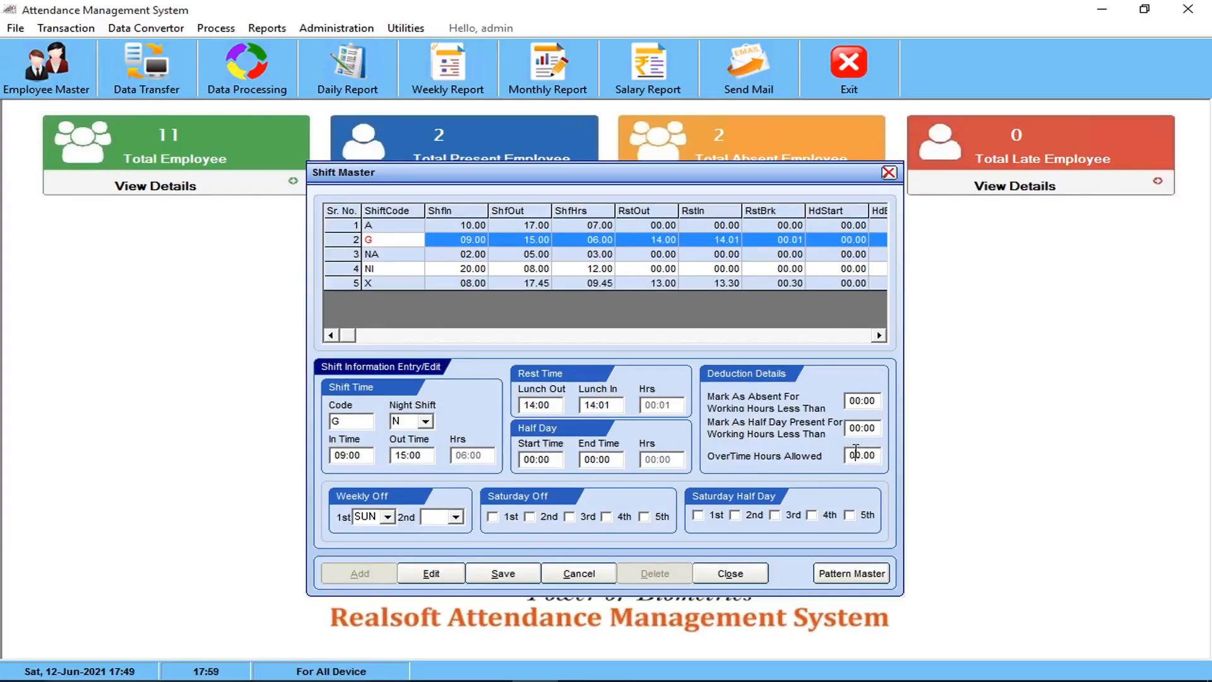
double_click(856, 452)
type("2")
left_click(427, 455)
left_click(866, 456)
key("BackSpace")
type("04")
left_click(500, 573)
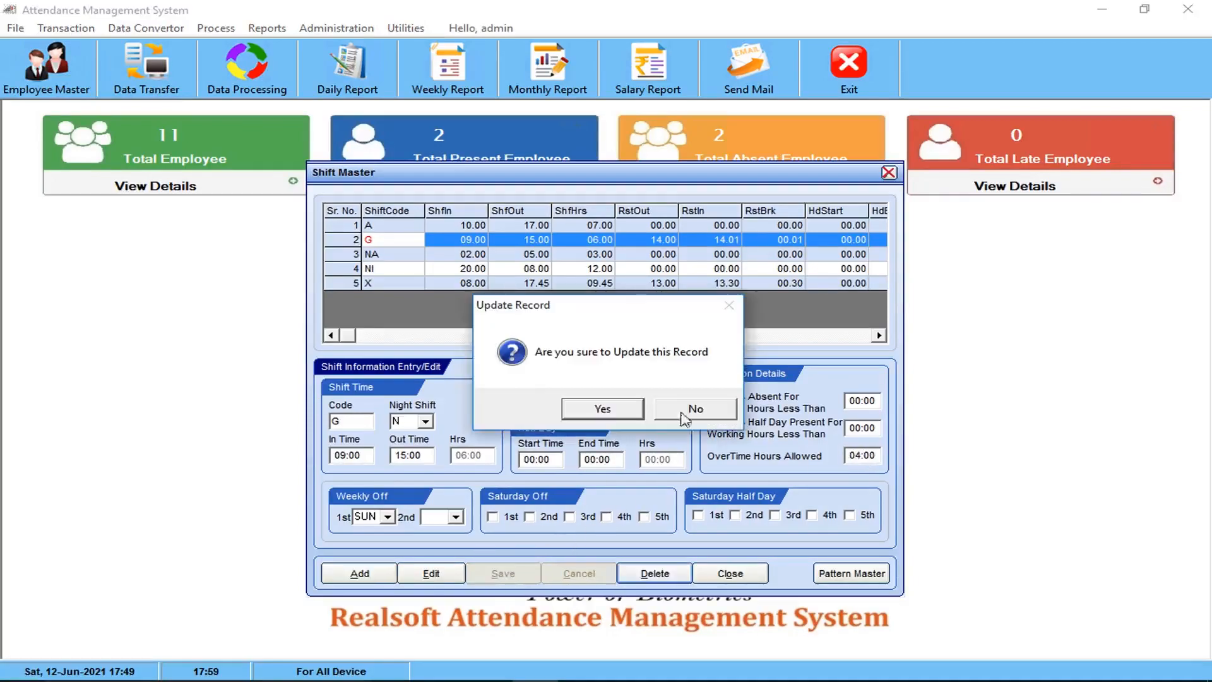
left_click(608, 410)
left_click(731, 574)
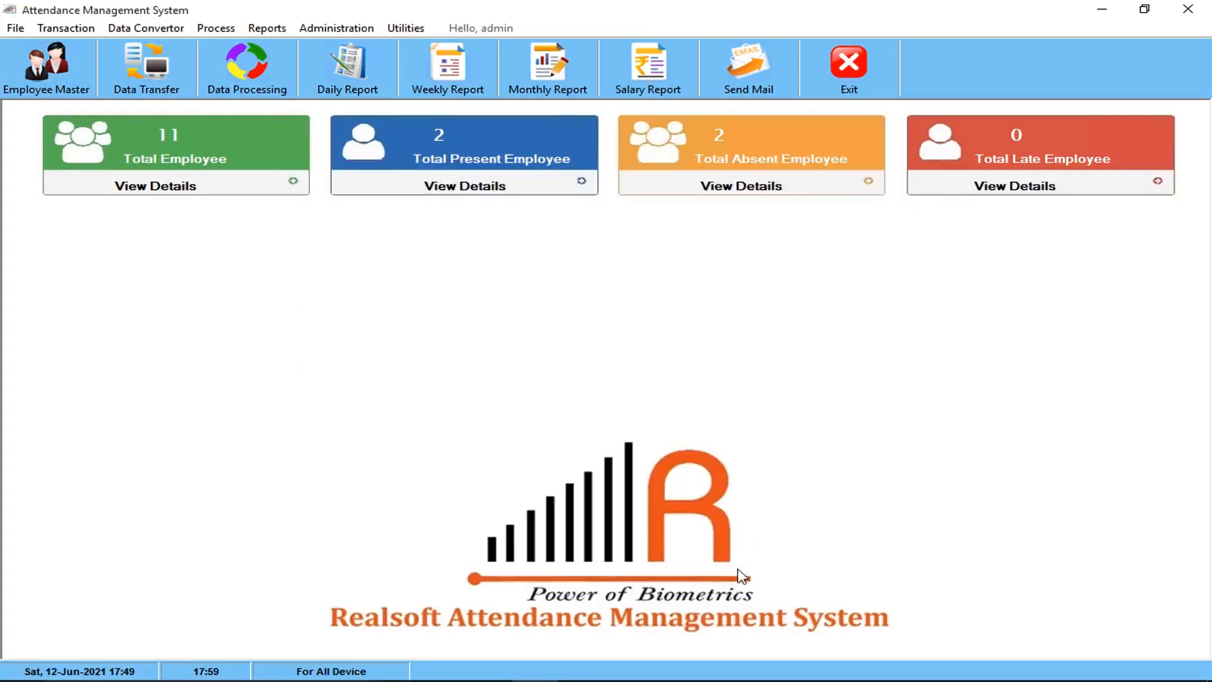
Generate the June 2021 shifts for all employees, overwriting the previously generated shifts, and close the window
left_click(740, 540)
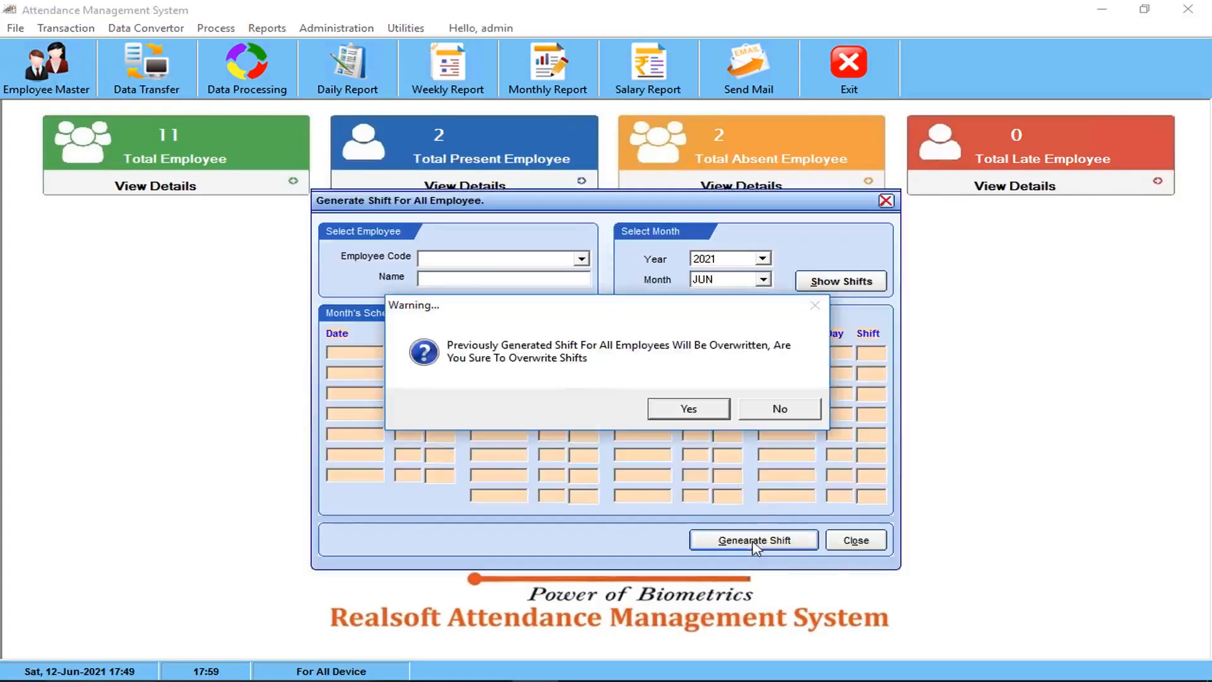
left_click(690, 409)
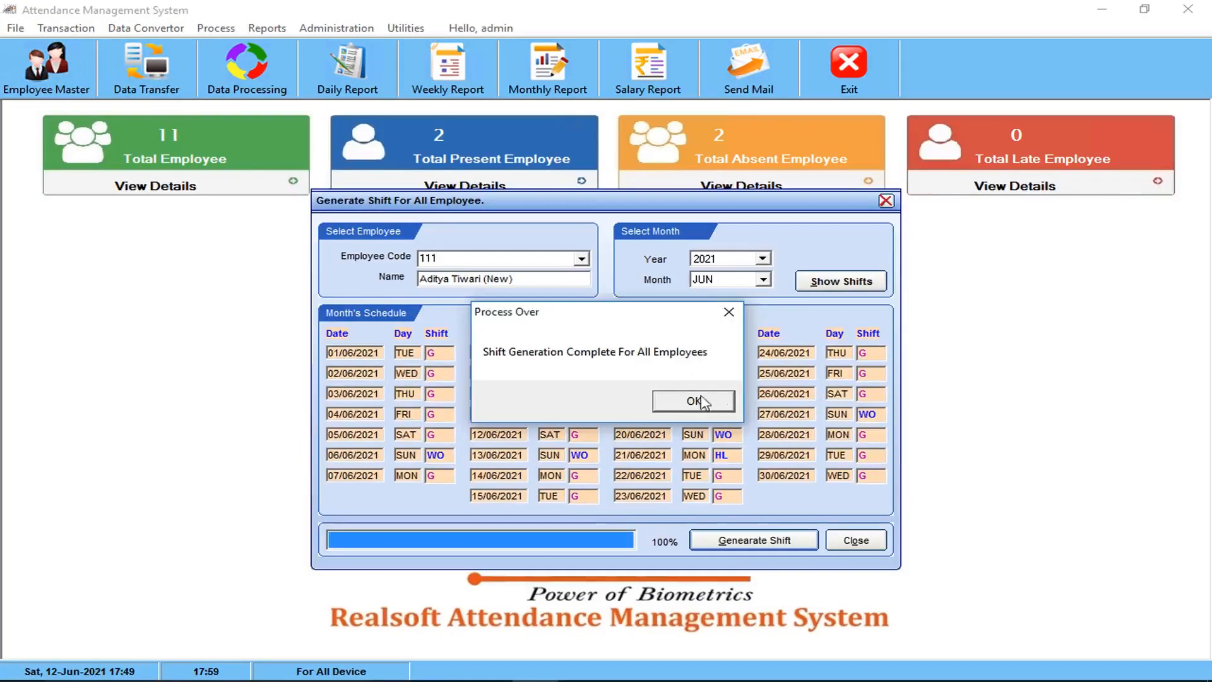
left_click(700, 399)
left_click(855, 540)
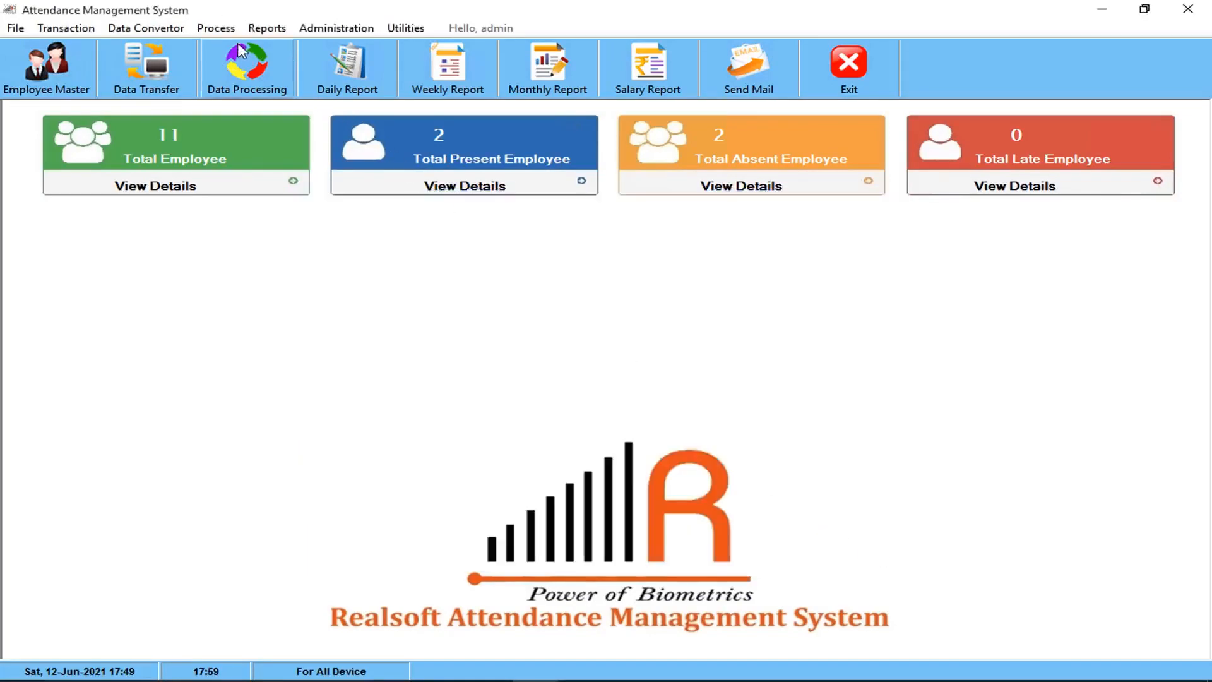
Reprocess the day-wise attendance data for 12/06/2021 for all employees with the regenerated shifts
left_click(247, 66)
left_click(571, 425)
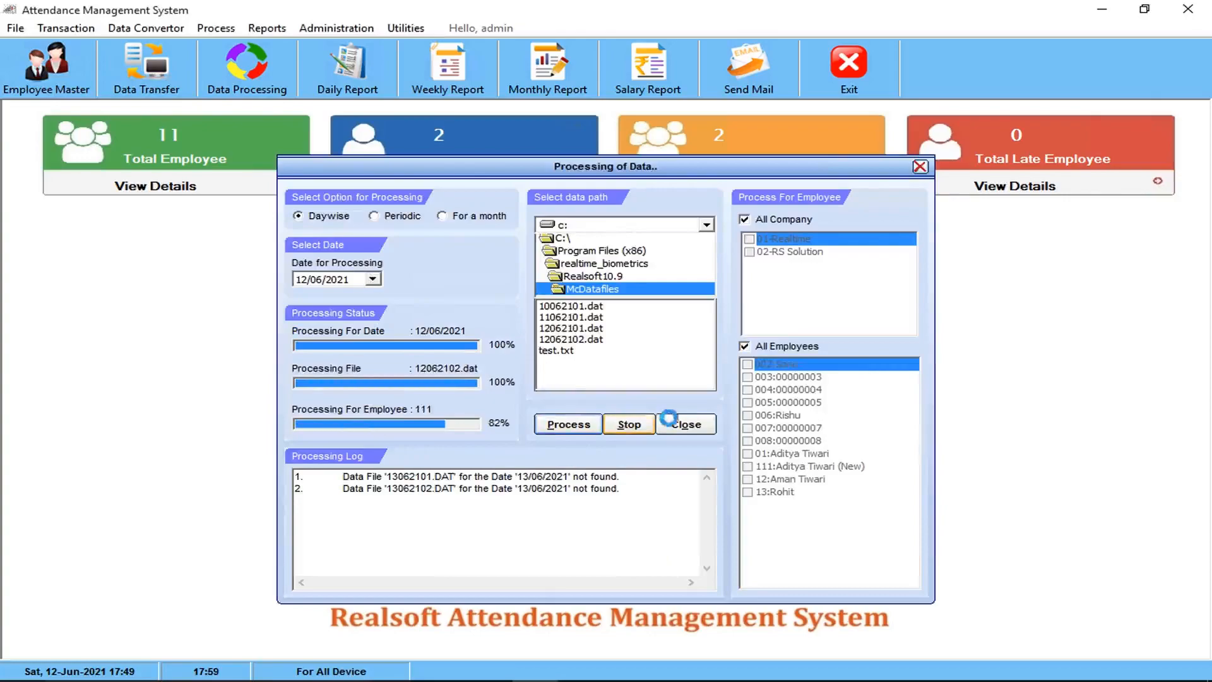
left_click(689, 411)
left_click(692, 426)
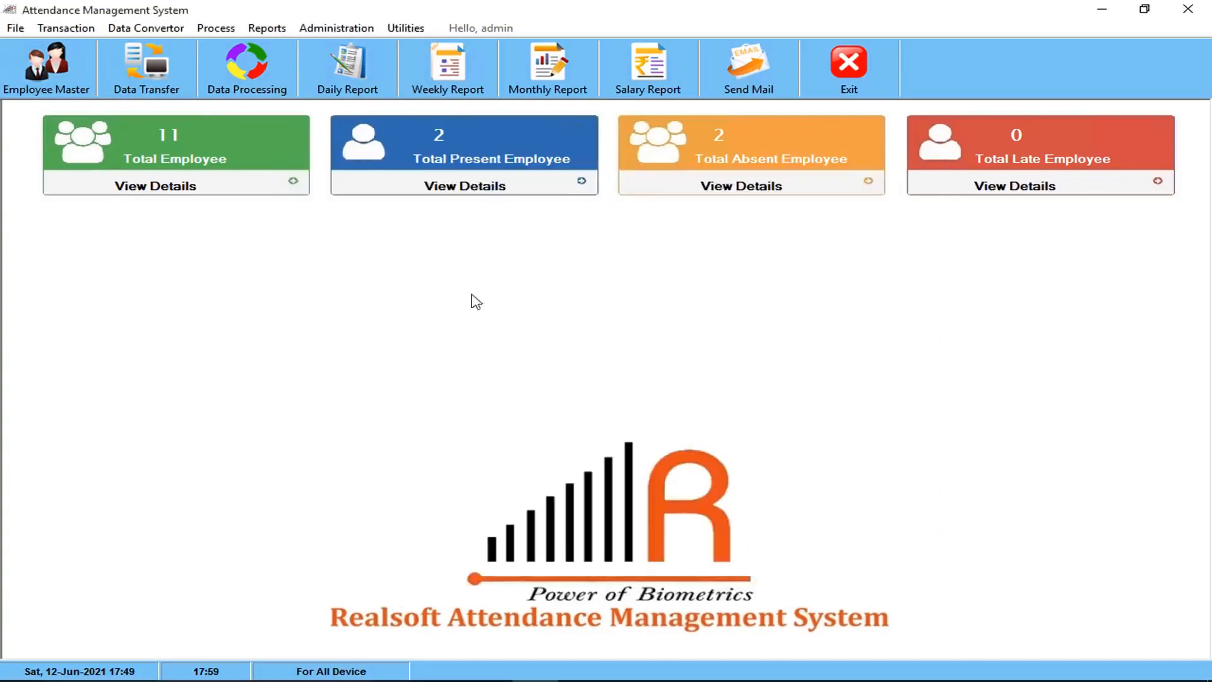
Generate the daily performance report for 12/06/2021, review the departure times and working hours, and close it
left_click(358, 83)
left_click(694, 525)
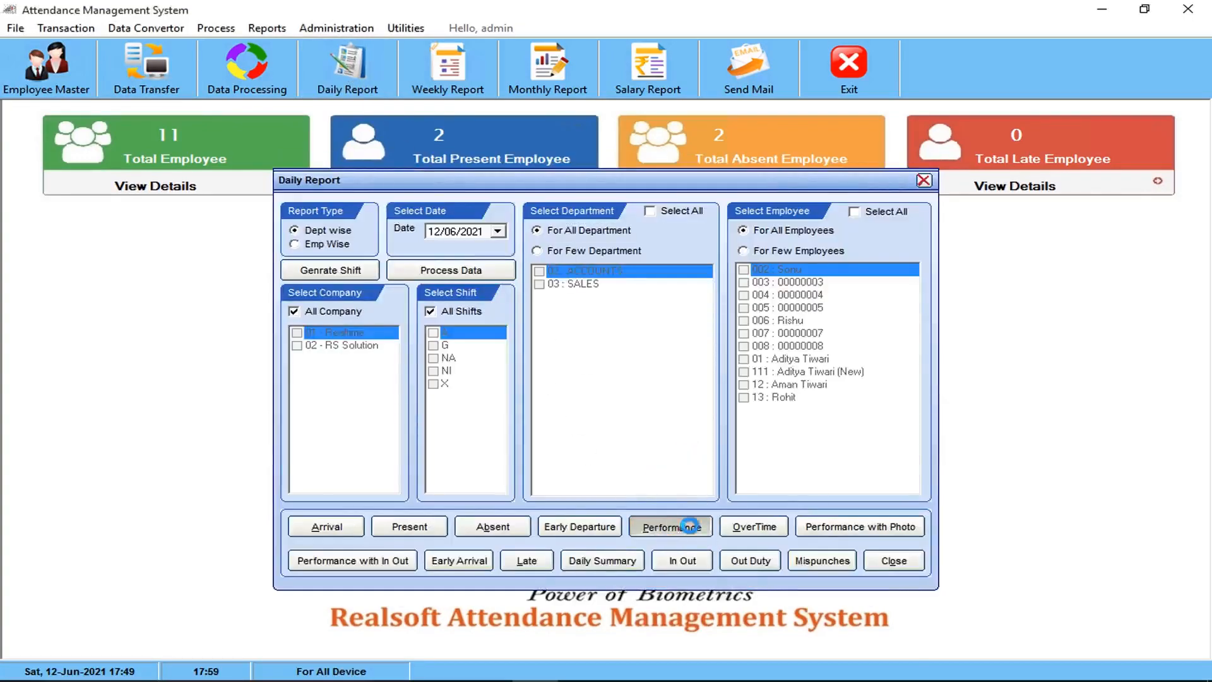
left_click(692, 503)
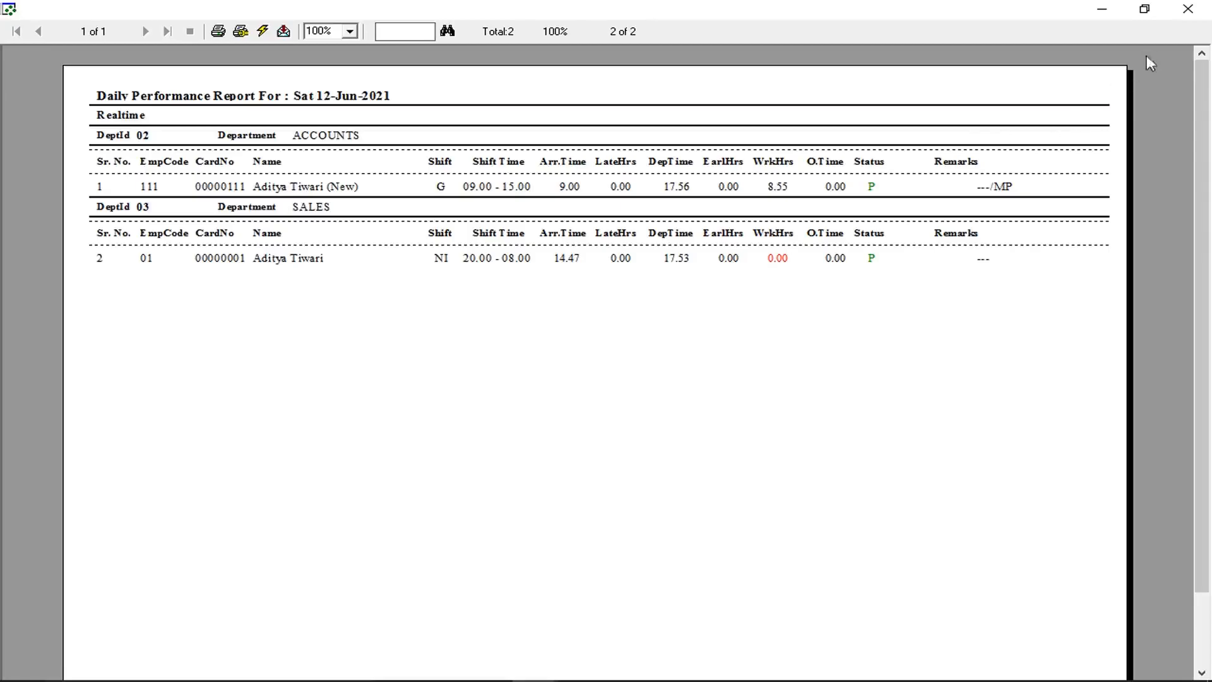
left_click(1188, 10)
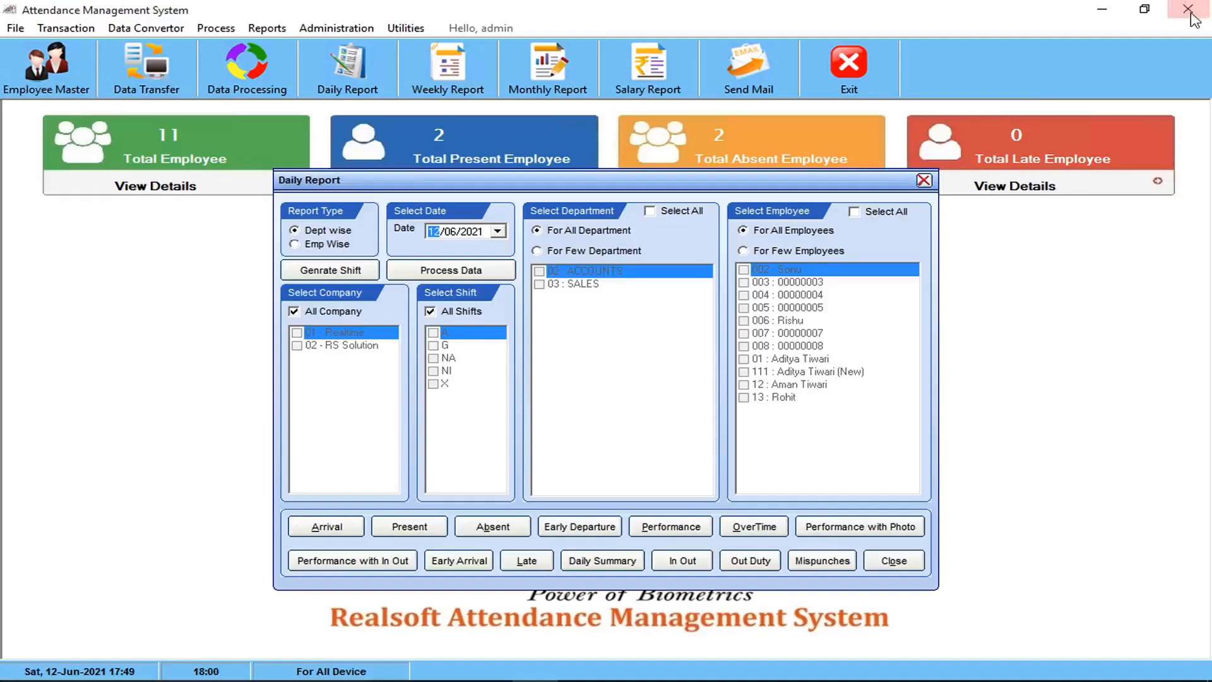
left_click(924, 180)
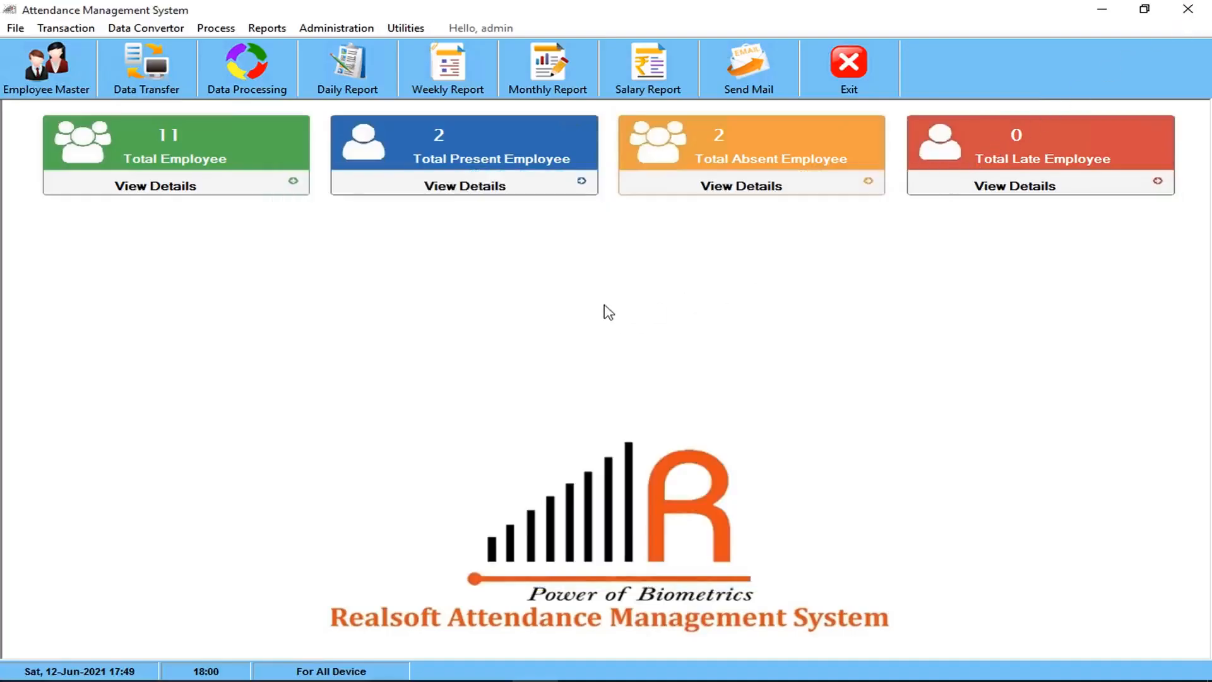